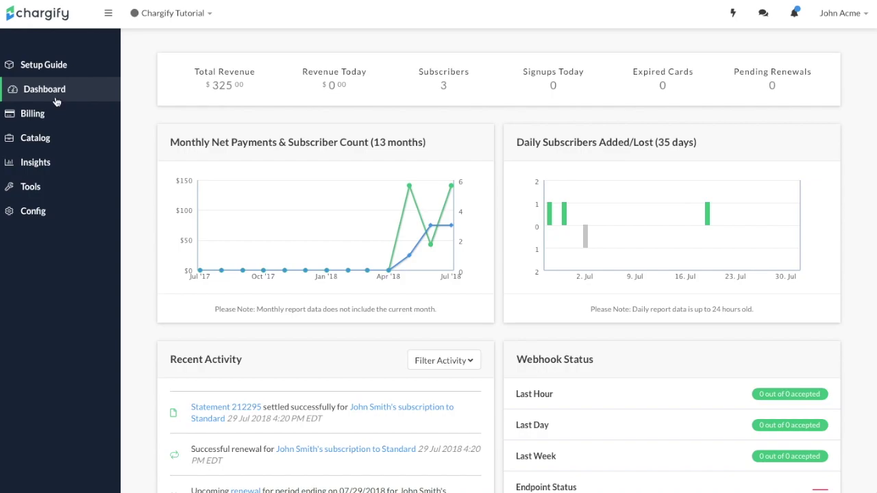
- Open the site's invoice billing settings and make invoice billing the only option for subscriptions
left_click(31, 211)
left_click(32, 236)
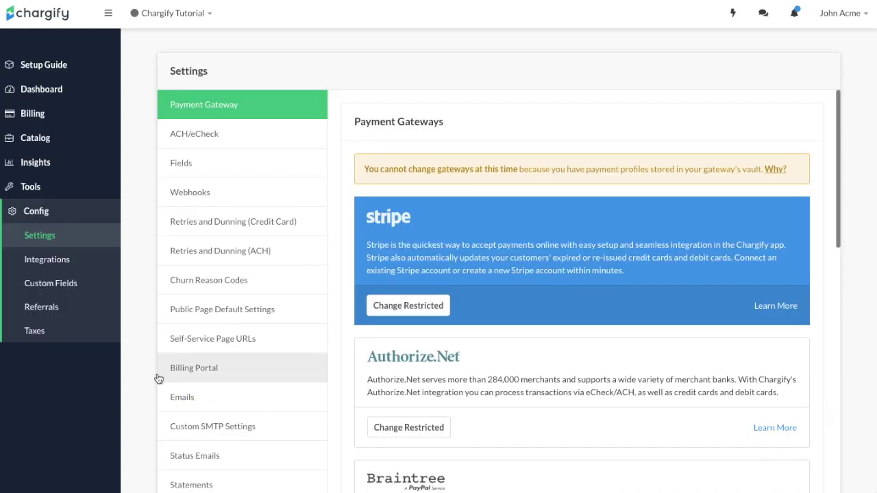
scroll(149, 388, "down", 3)
left_click(167, 390)
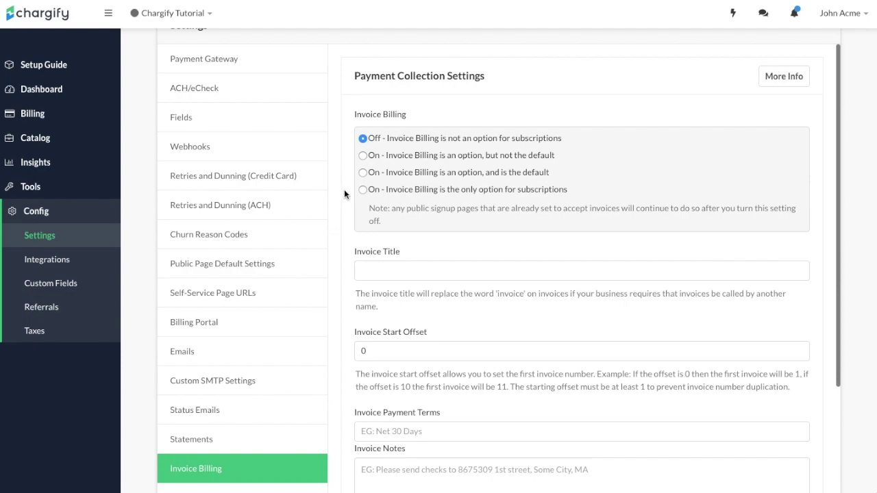
left_click(363, 156)
left_click(363, 172)
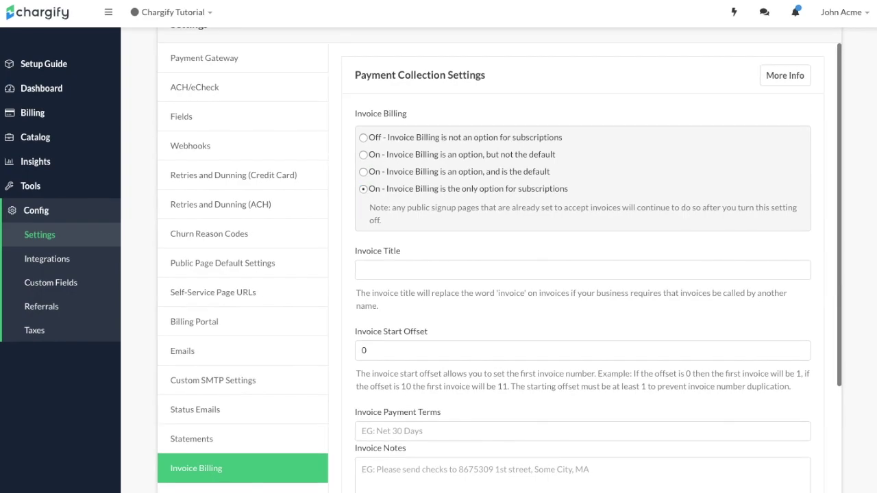
- Examine the invoice title, invoice start offset, payment terms and notes fields in the payment collection settings
left_click(403, 268)
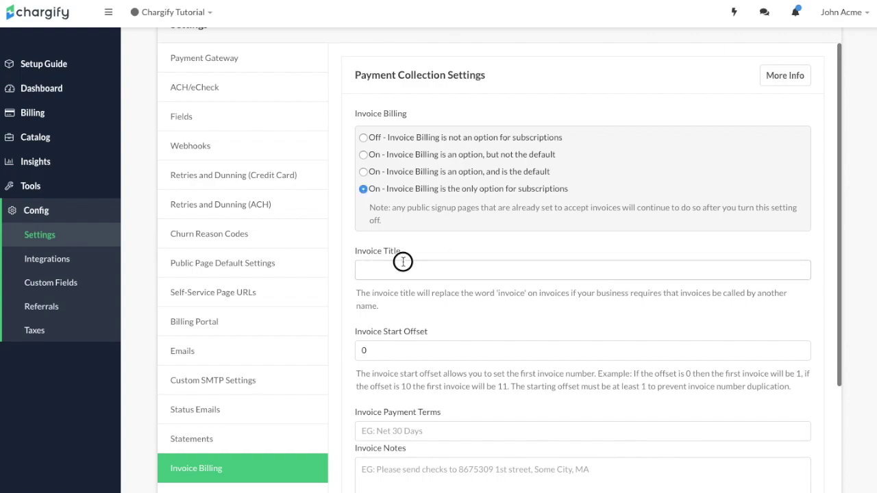
double_click(362, 350)
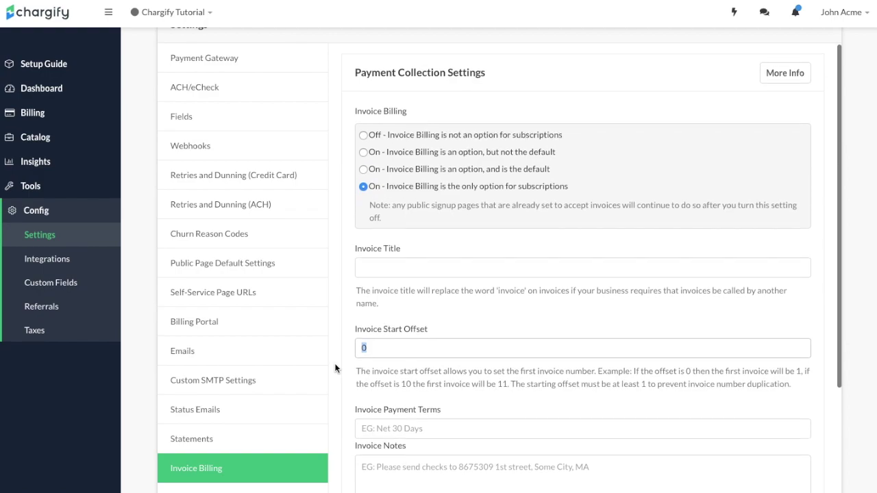
scroll(335, 367, "down", 2)
scroll(337, 356, "down", 1)
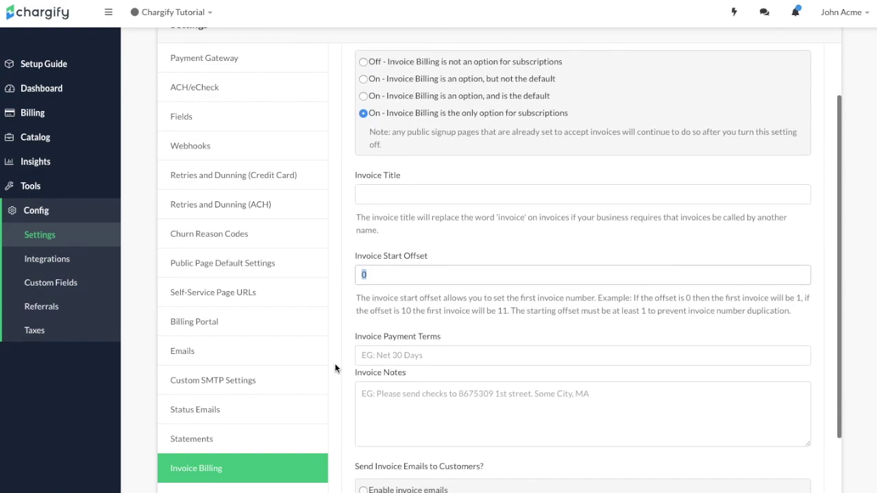
left_click_drag(354, 333, 439, 334)
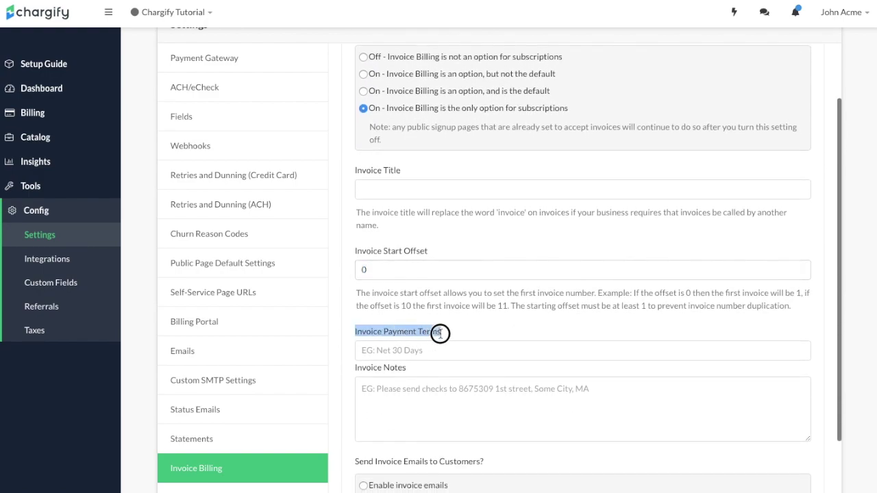
scroll(334, 384, "down", 3)
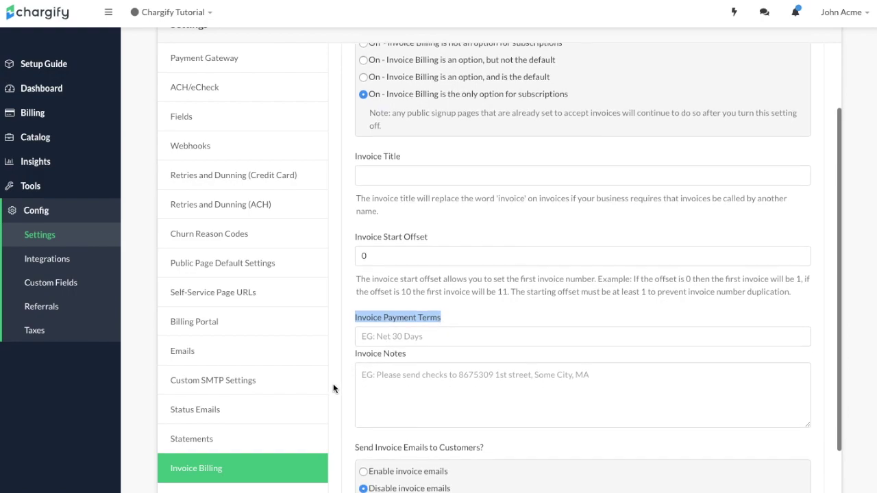
left_click_drag(354, 282, 407, 281)
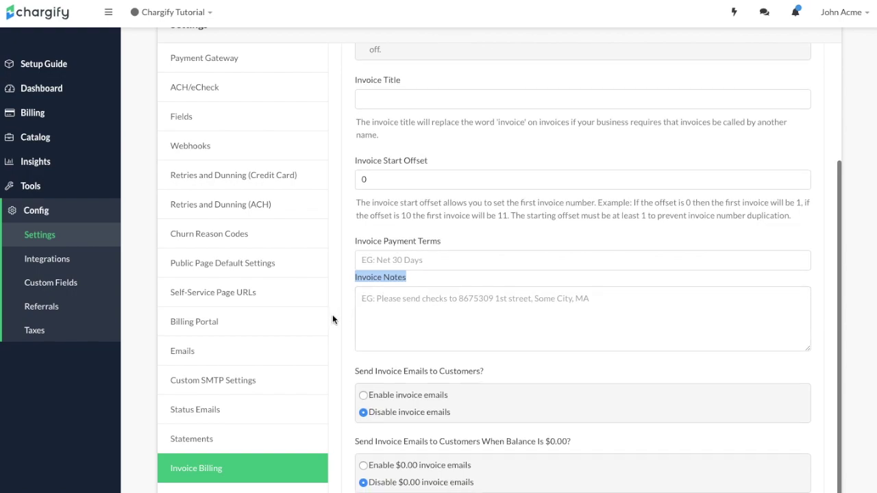
- Enable invoice emails to customers and include the logo on invoices
scroll(332, 316, "down", 2)
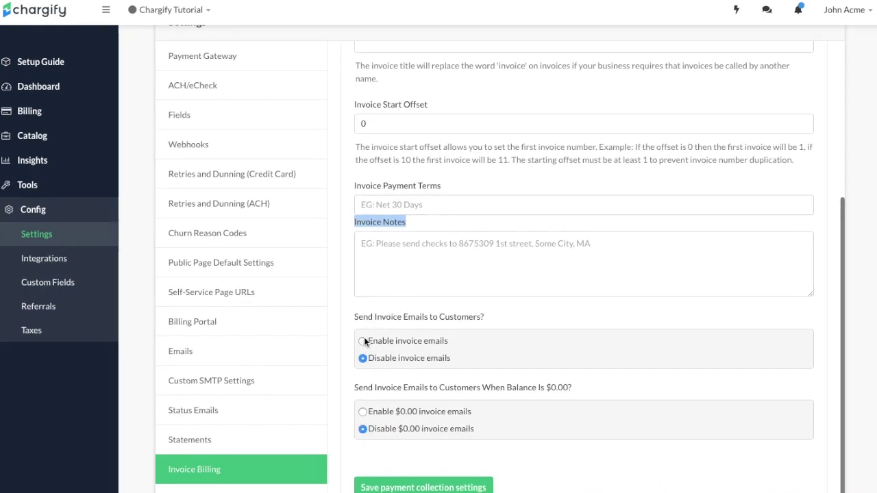
left_click(363, 341)
scroll(341, 402, "down", 2)
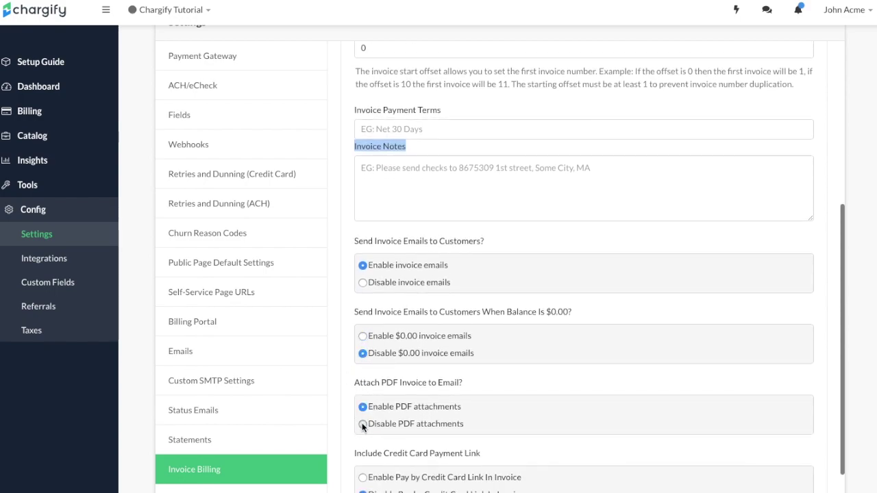
scroll(344, 464, "down", 1)
scroll(345, 464, "down", 2)
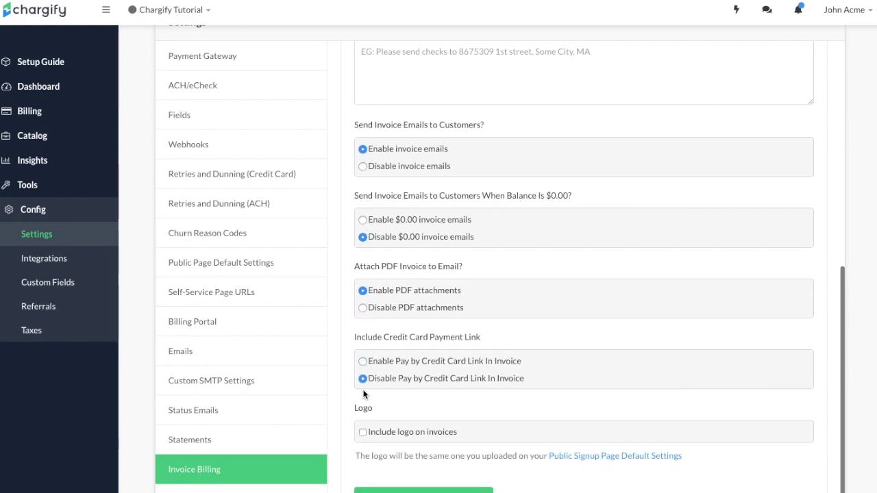
left_click(363, 432)
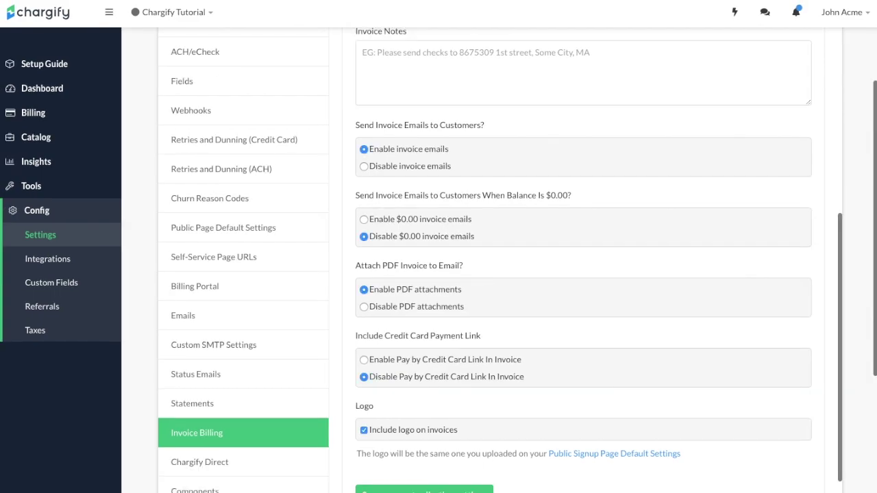
- Open the list of invoices and examine its invoice number, date, customer and status columns
left_click(35, 117)
left_click(35, 192)
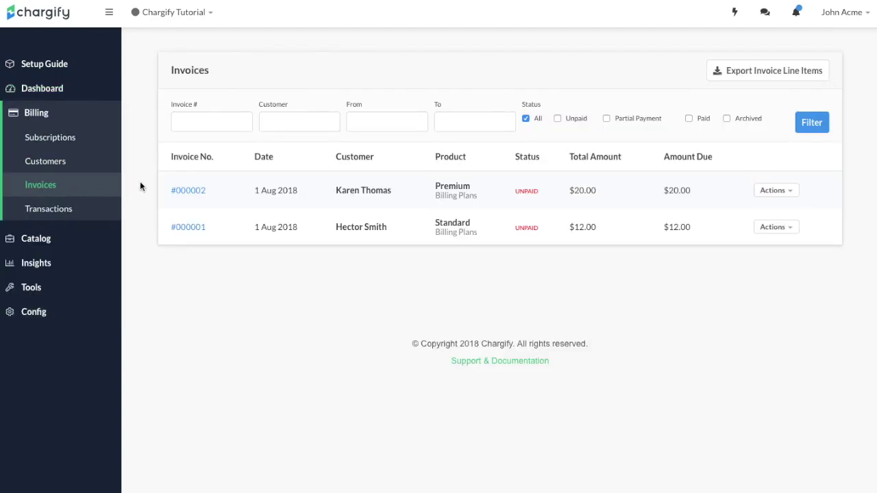
left_click_drag(168, 156, 257, 155)
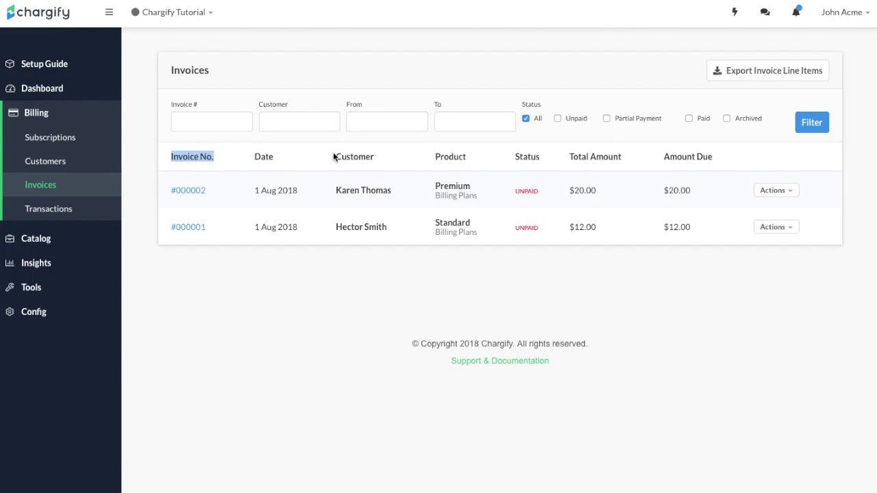
left_click_drag(333, 156, 384, 155)
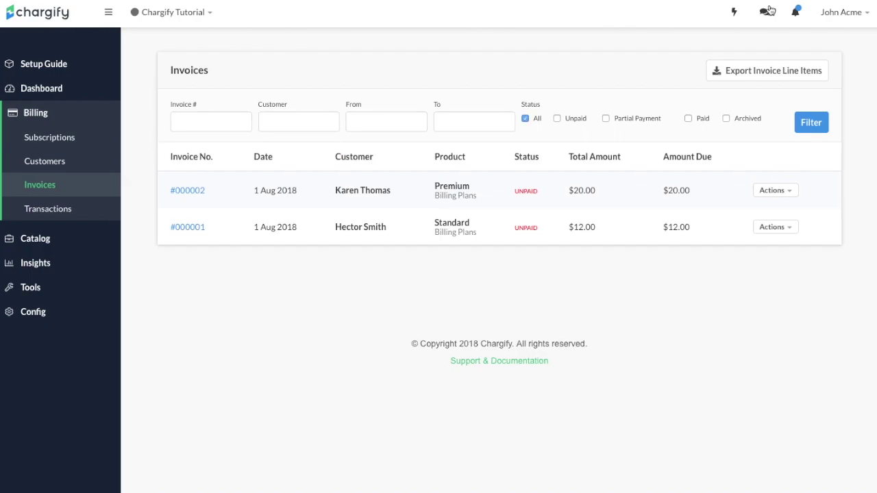
- Fill in an offline payment for the unpaid Premium plan invoice with amount 10, payment method Check and payment details 1234
left_click(774, 190)
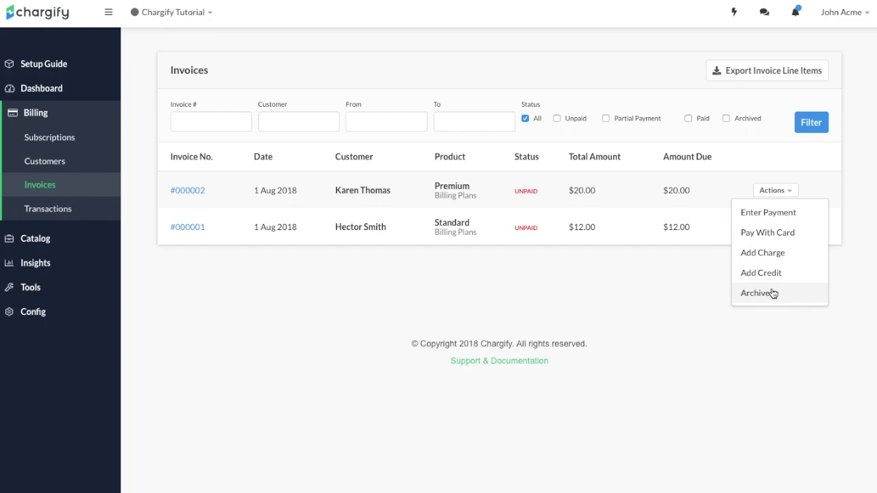
left_click(789, 214)
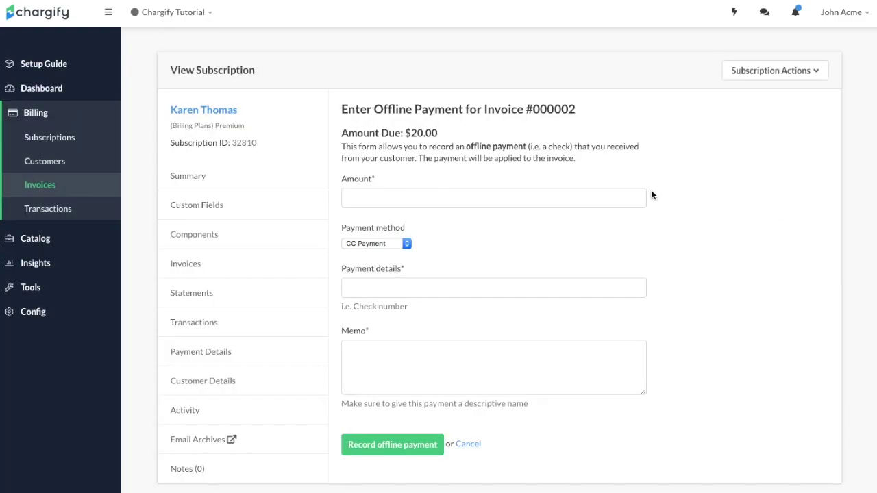
left_click(616, 195)
type("10")
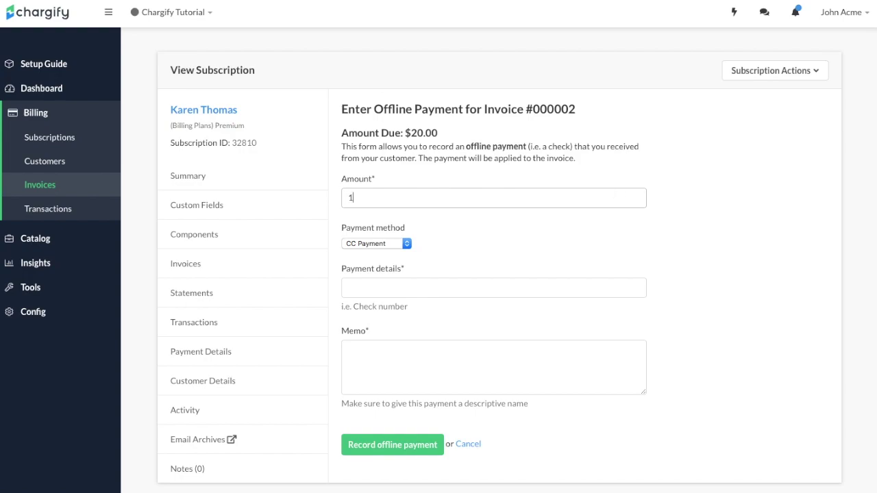
left_click(400, 240)
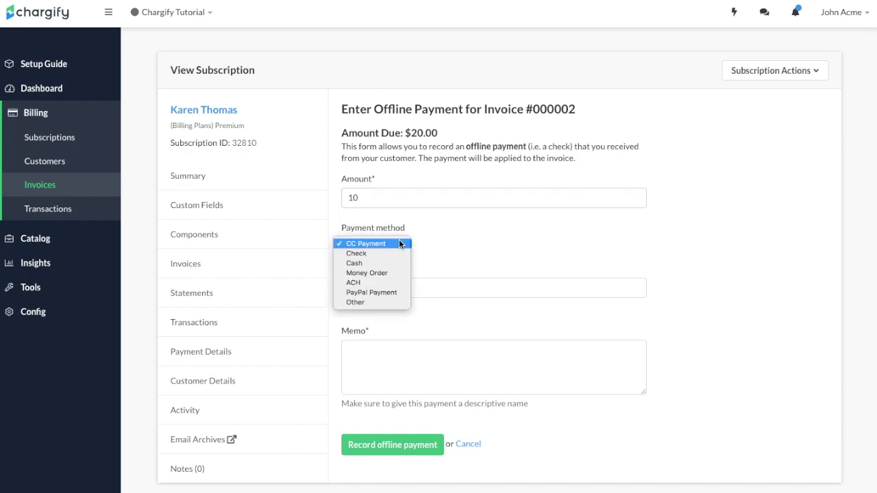
left_click(380, 252)
left_click(367, 291)
type("1234")
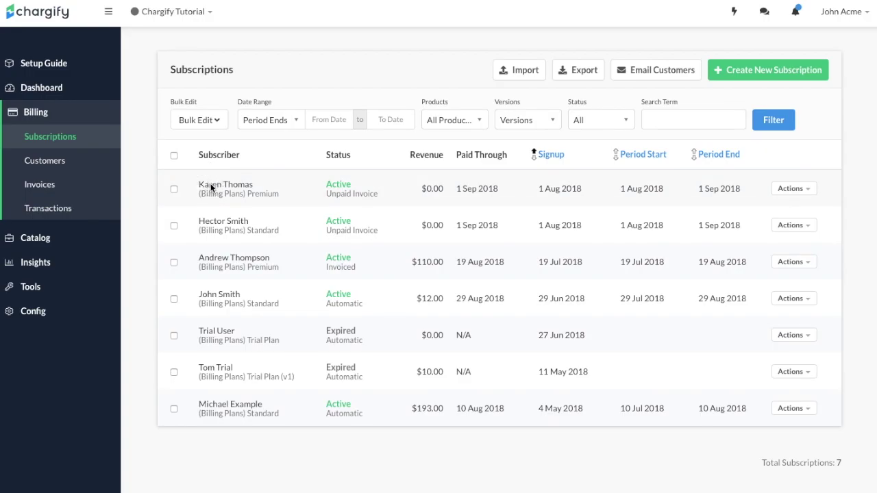
- Open the payment collection method of the Premium subscription with the unpaid invoice for editing
left_click(208, 183)
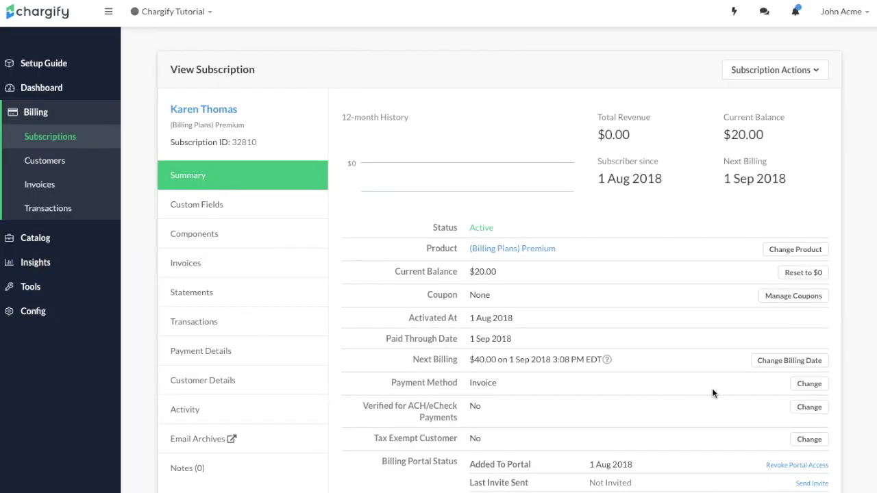
left_click(802, 387)
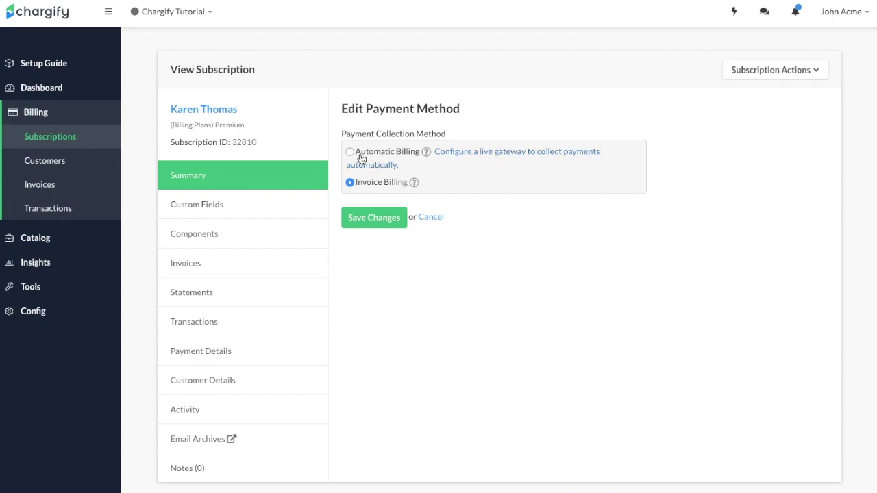